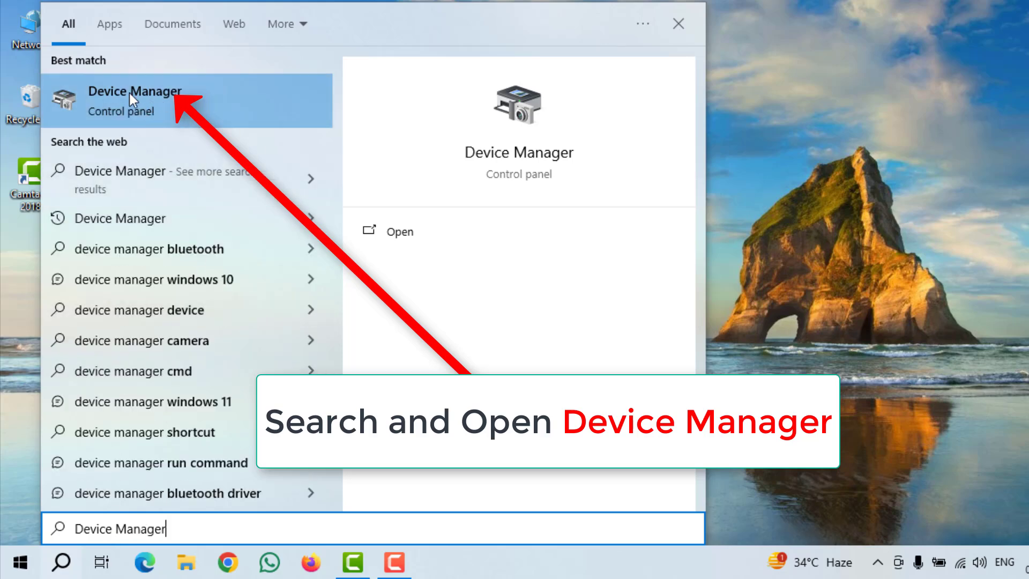
- Open Device Manager and start a driver update for the Standard PS/2 Keyboard
{"action": "left_click", "coordinate": [215, 92]}
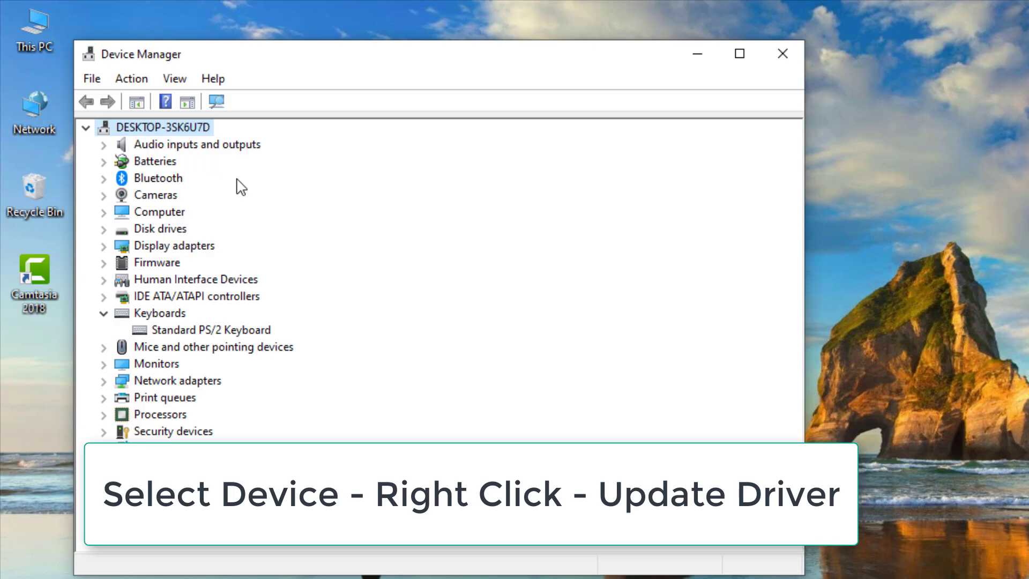
{"action": "key", "text": "s"}
{"action": "key", "text": "shift+F10"}
{"action": "key", "text": "Down"}
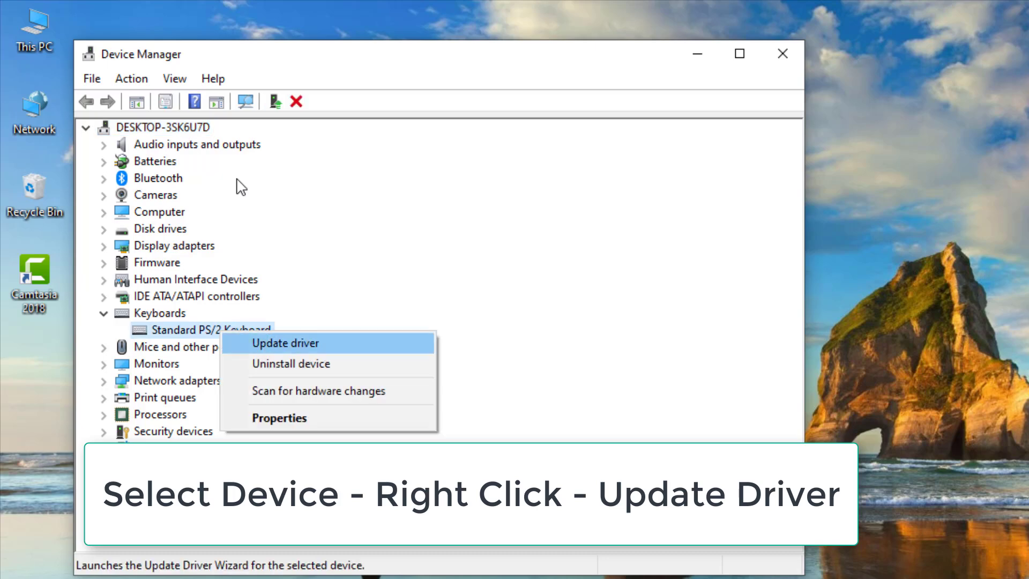
{"action": "key", "text": "Down"}
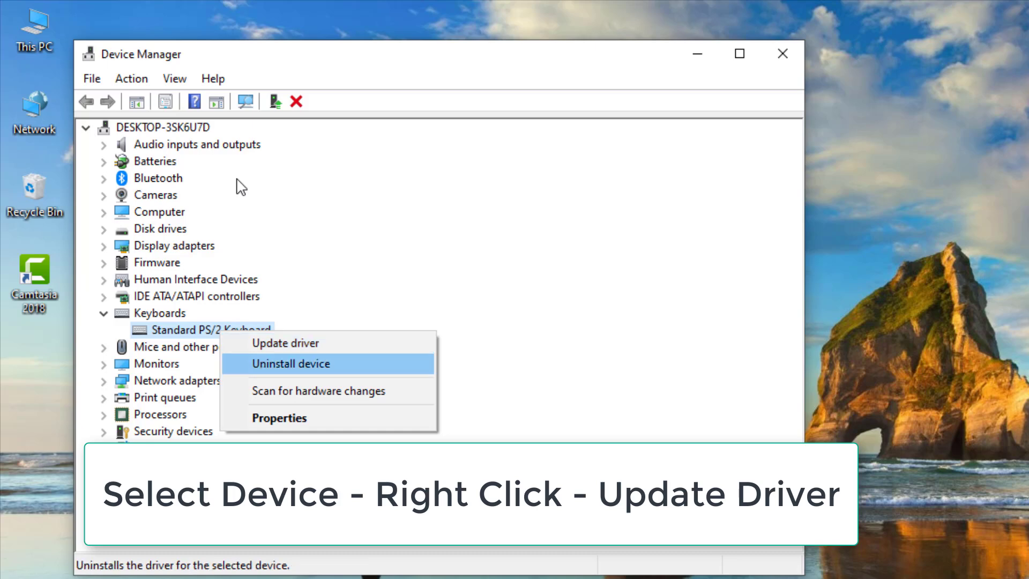
{"action": "key", "text": "Up"}
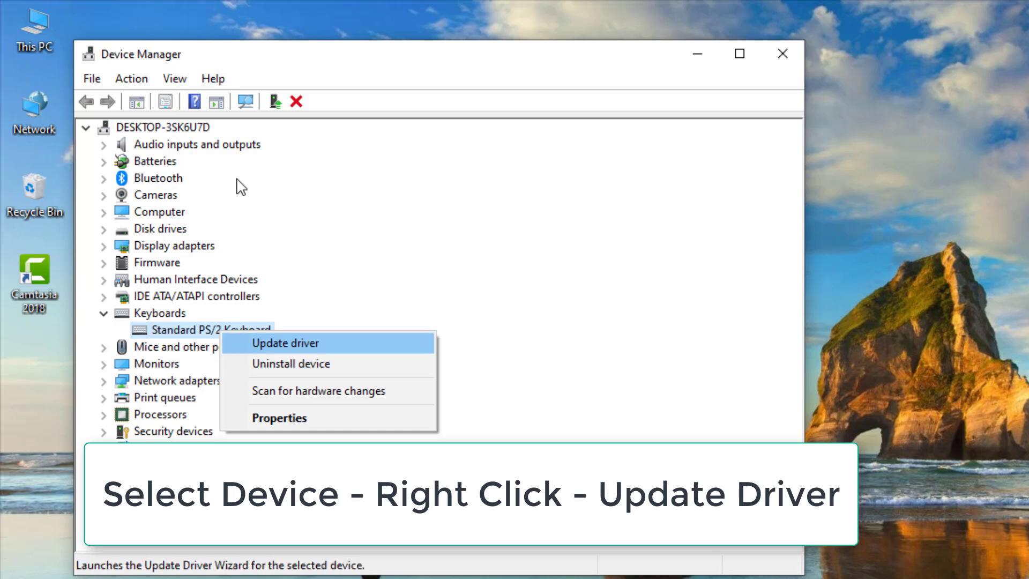
{"action": "key", "text": "Return"}
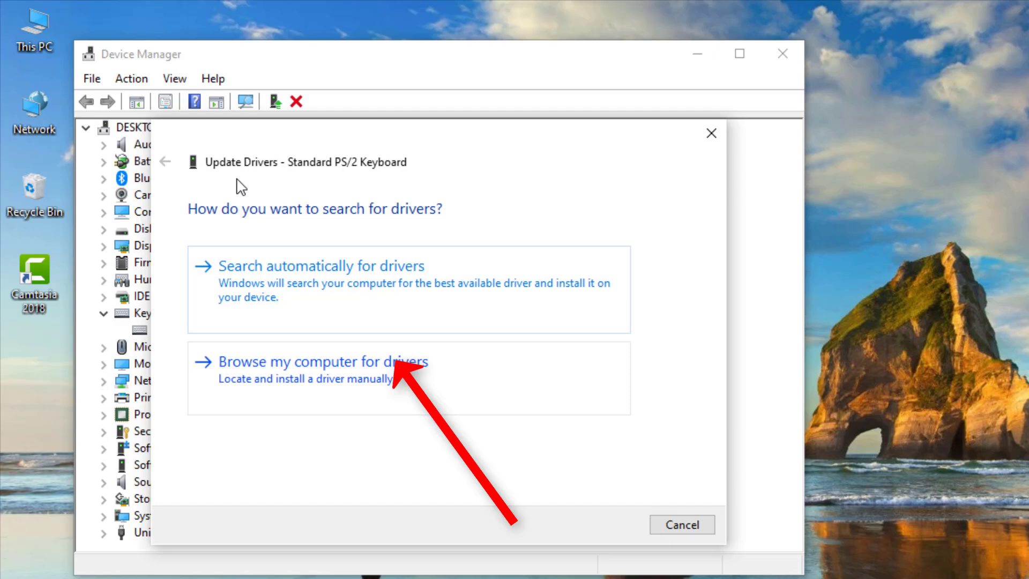
- Install the Standard PS/2 Keyboard driver manually, picking it from the list of available drivers on the computer
{"action": "key", "text": "Down"}
{"action": "key", "text": "Return"}
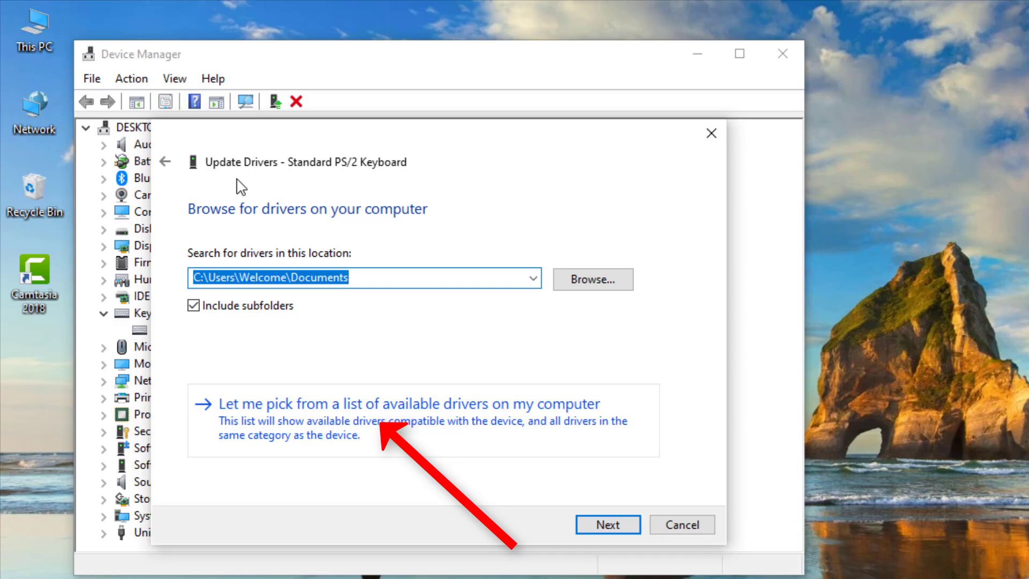
{"action": "key", "text": "Tab"}
{"action": "key", "text": "Tab"}
{"action": "key", "text": "Tab"}
{"action": "key", "text": "Return"}
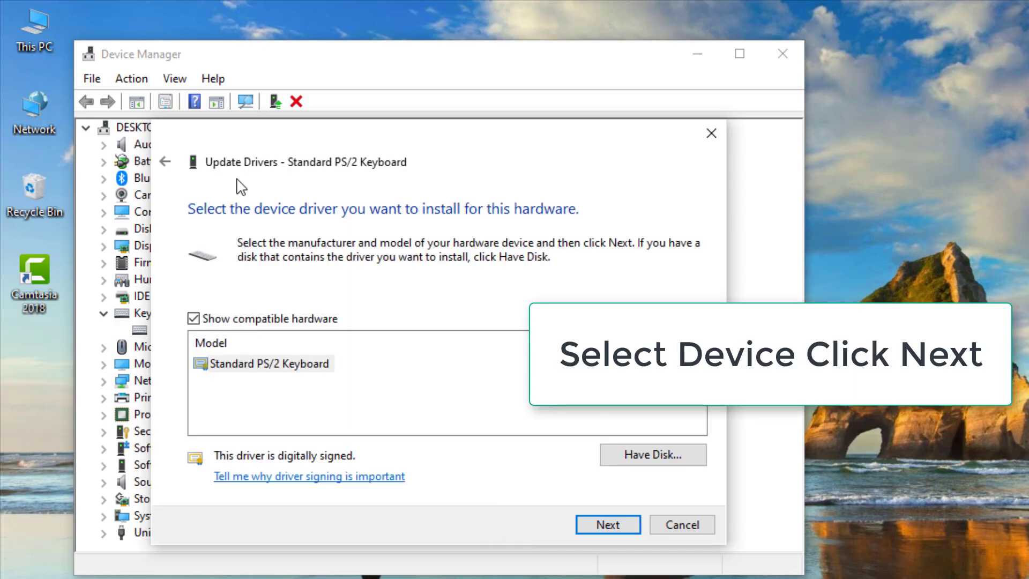
{"action": "key", "text": "Return"}
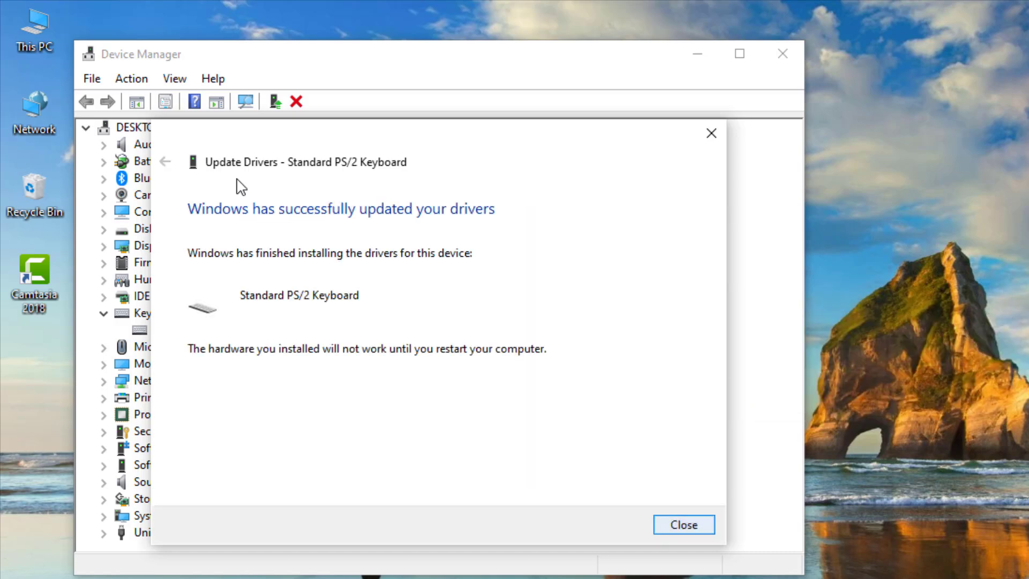
- Finish the driver update without restarting the computer and close Device Manager
{"action": "key", "text": "Return"}
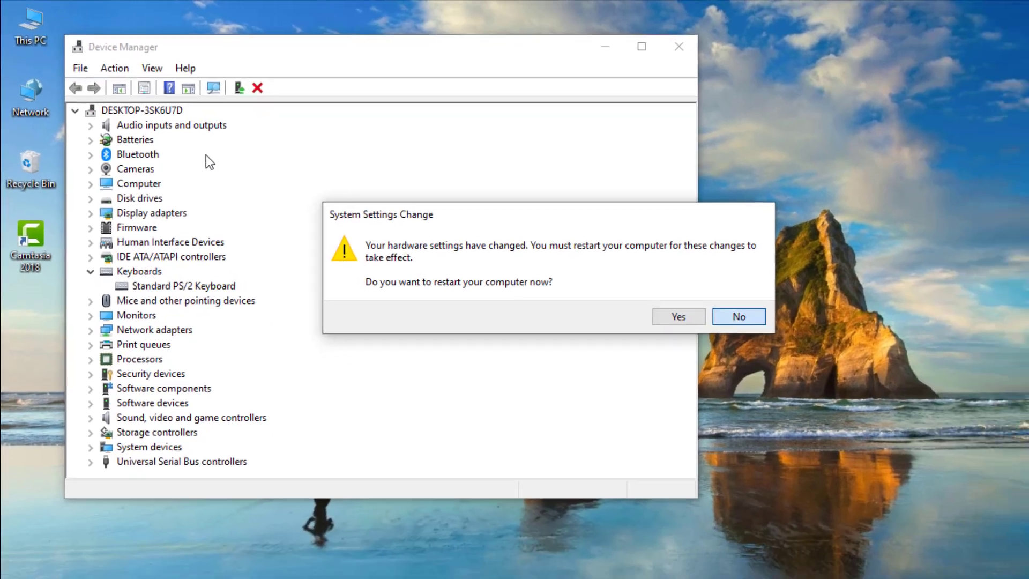
{"action": "key", "text": "n"}
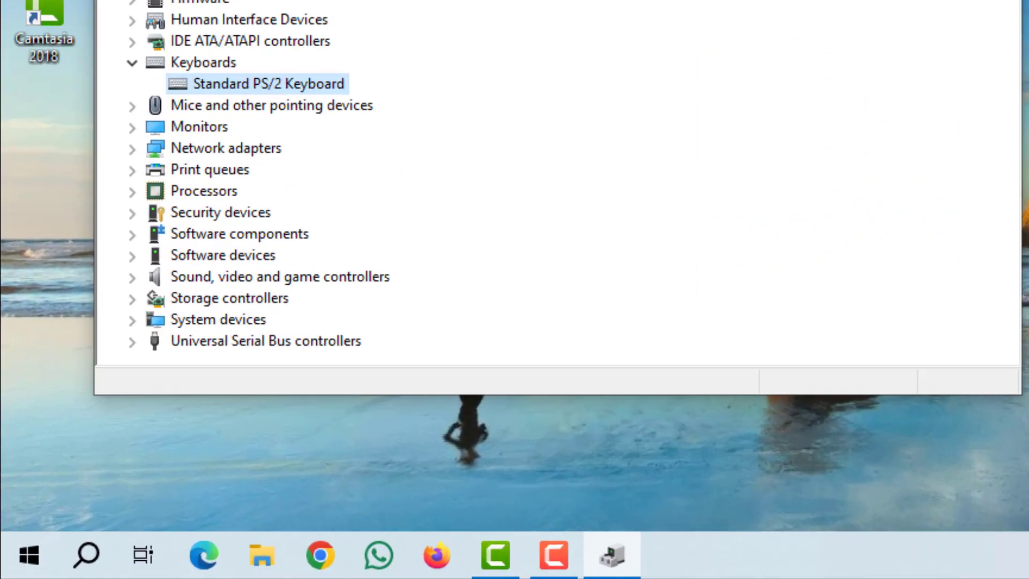
{"action": "left_click", "coordinate": [630, 43]}
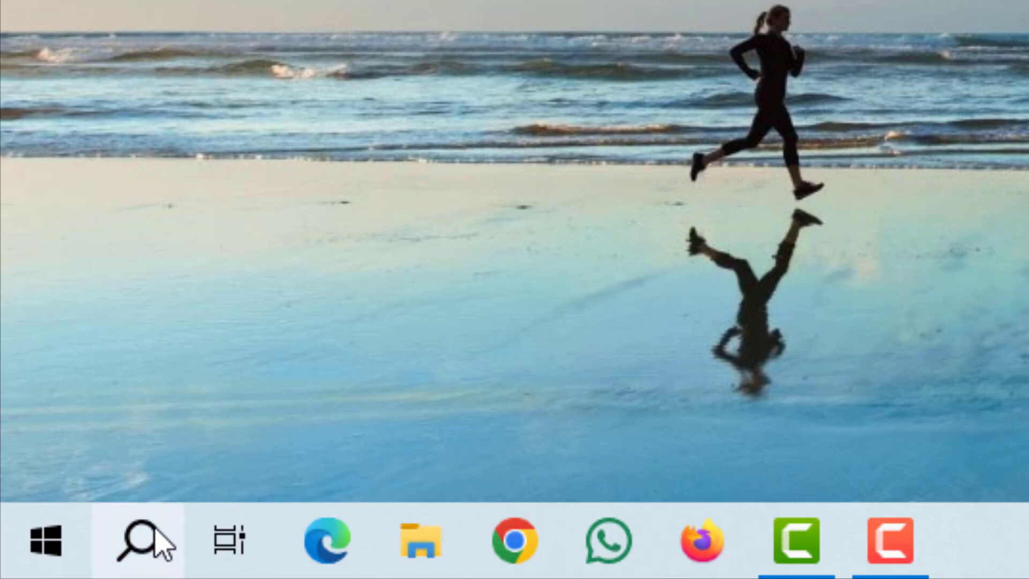
- Search Windows for "Microsoft Store" and open the store
{"action": "left_click", "coordinate": [156, 532]}
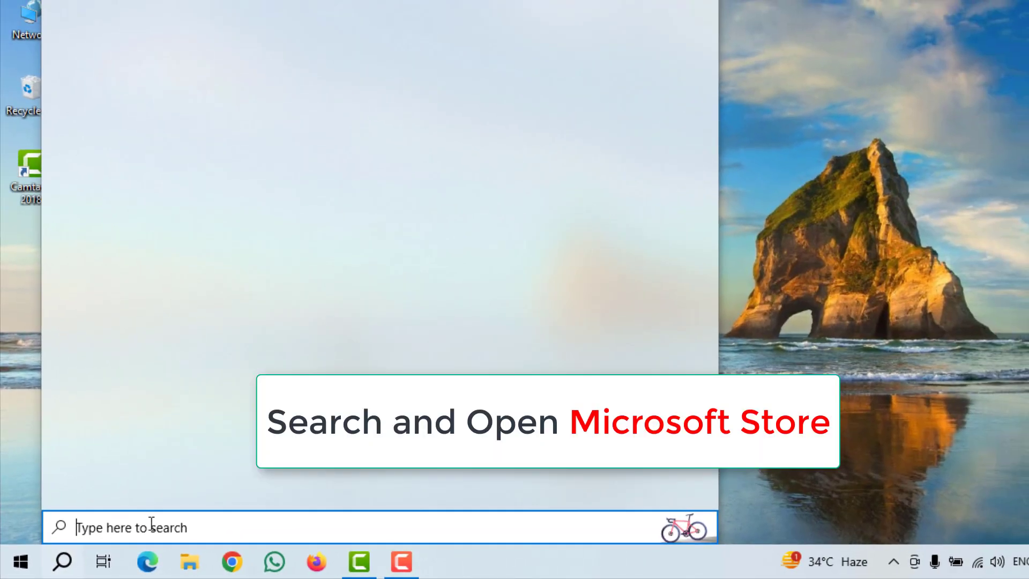
{"action": "type", "text": "Mi"}
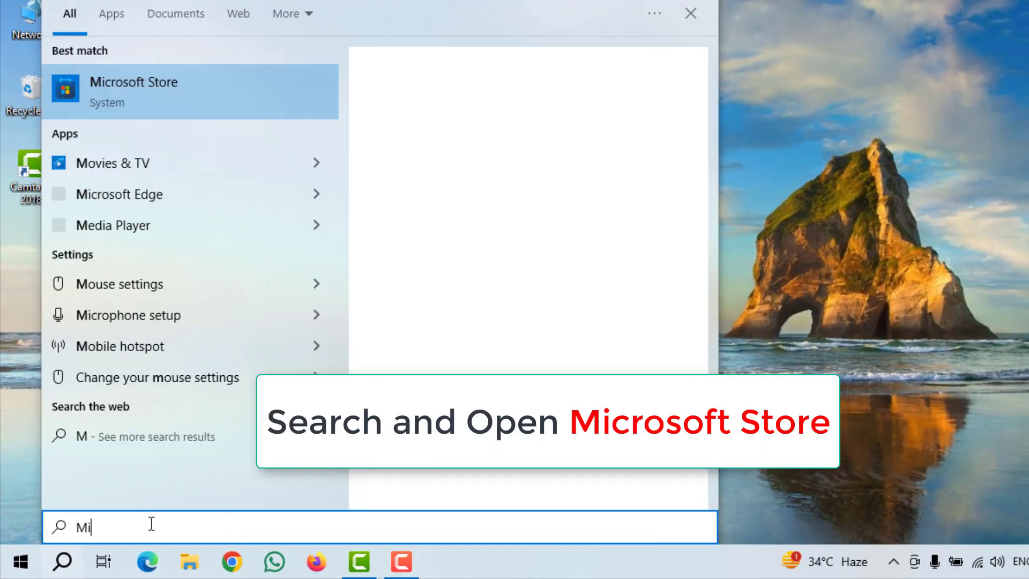
{"action": "type", "text": "croso"}
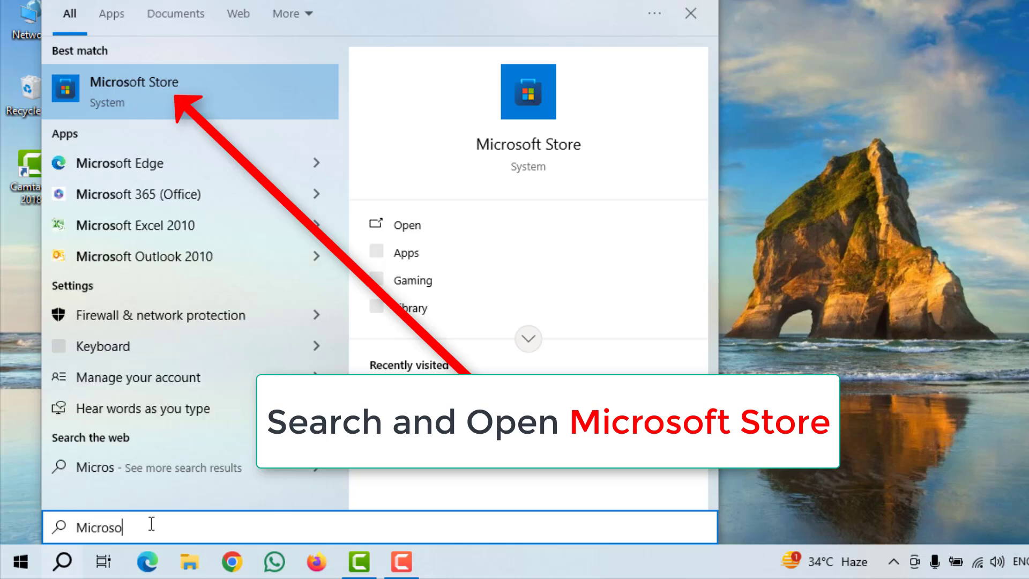
{"action": "type", "text": "ft S"}
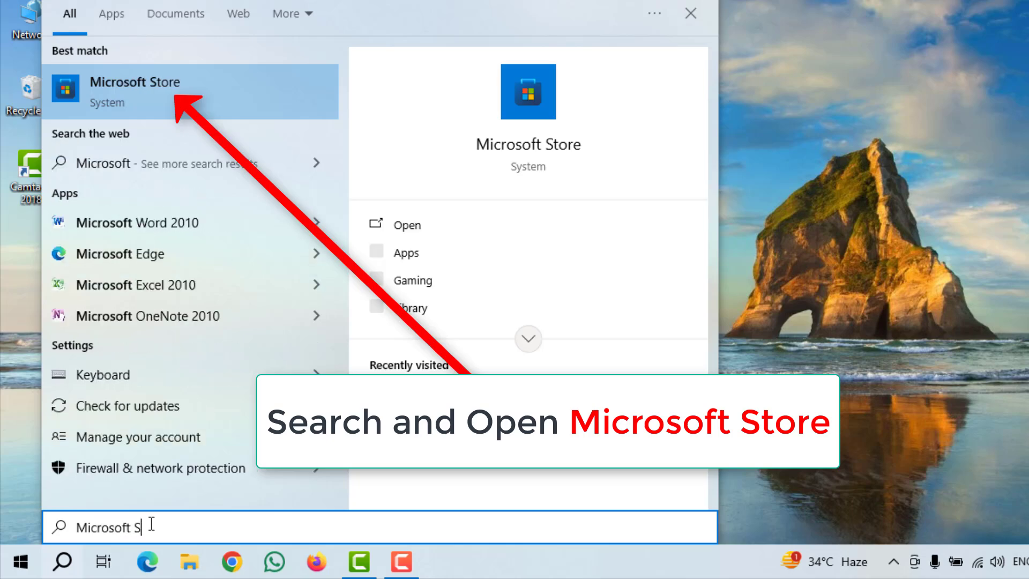
{"action": "type", "text": "tore"}
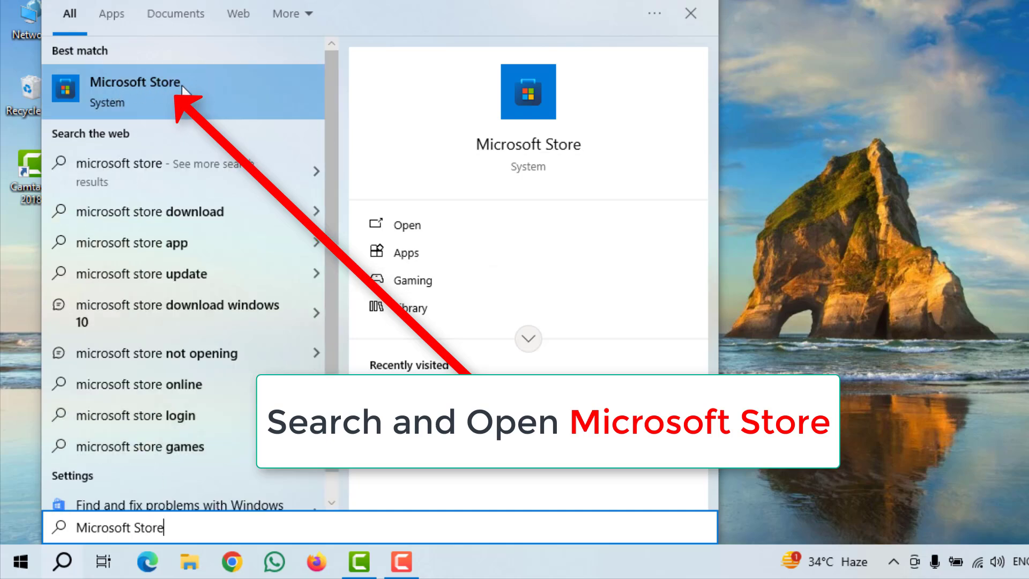
{"action": "left_click", "coordinate": [146, 88]}
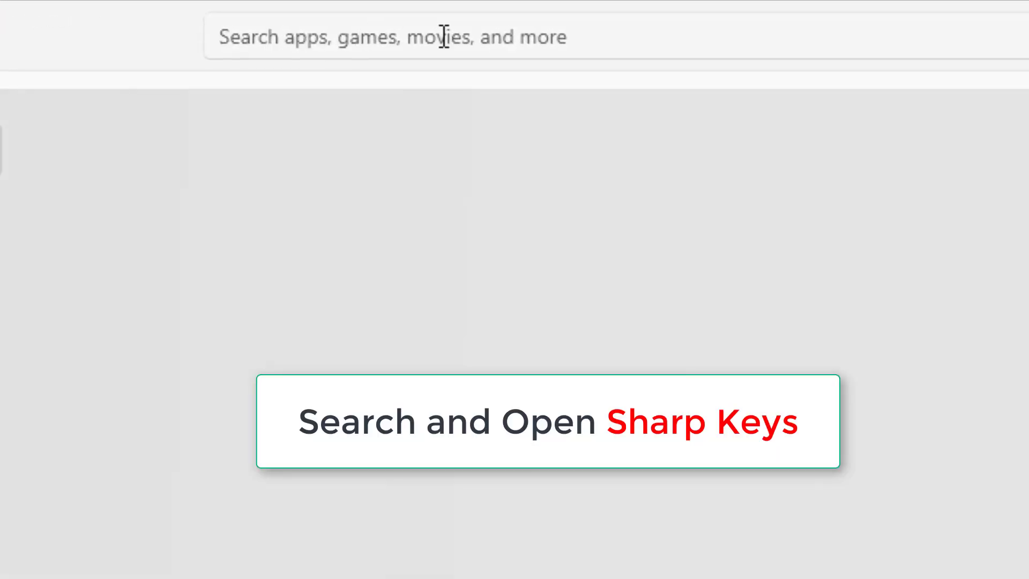
- Search the store for "Sharp Keys", view the sharpkeys app page, and close the store
{"action": "left_click", "coordinate": [436, 36]}
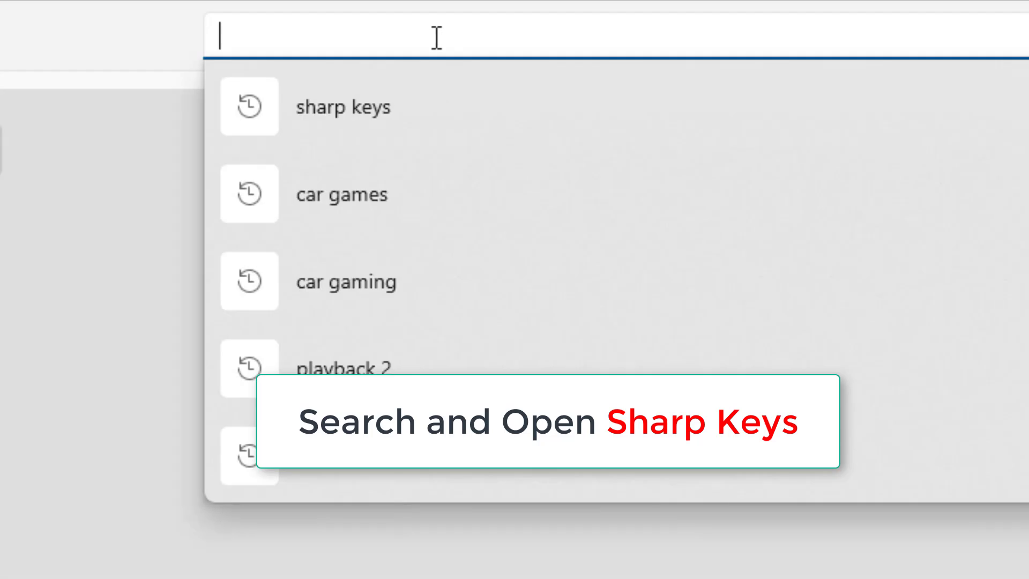
{"action": "type", "text": "Shar"}
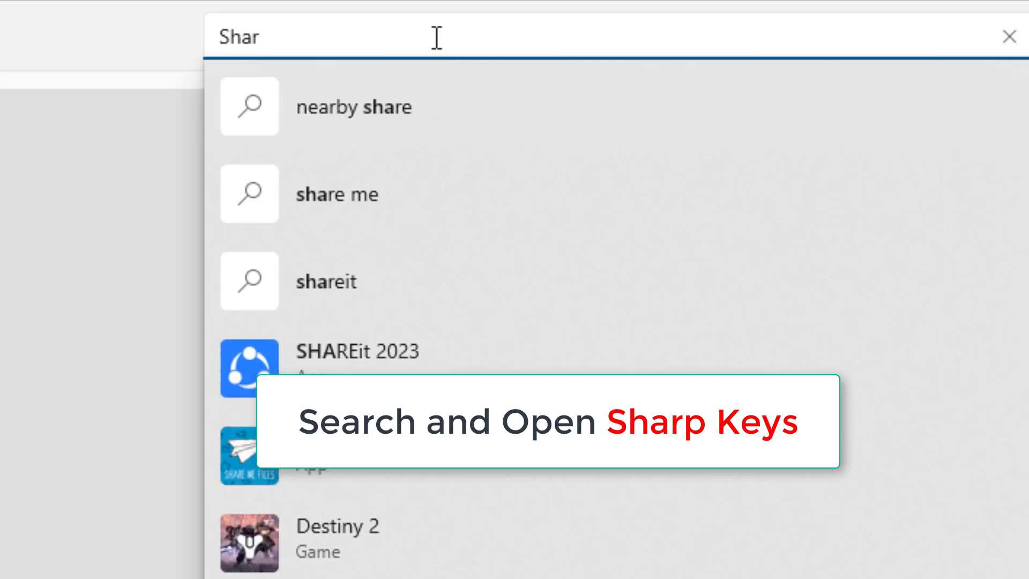
{"action": "type", "text": "p Ke"}
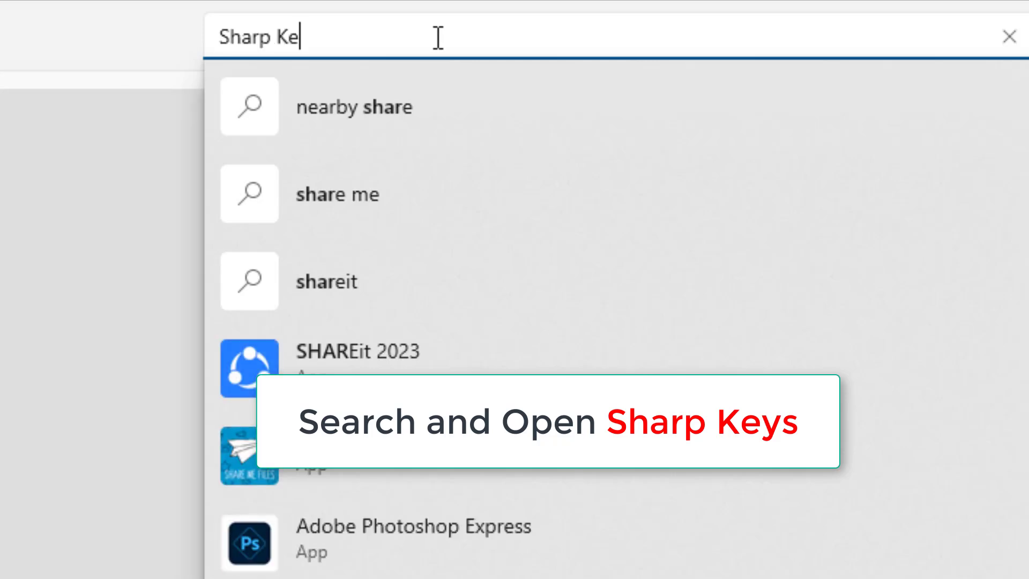
{"action": "type", "text": "ys"}
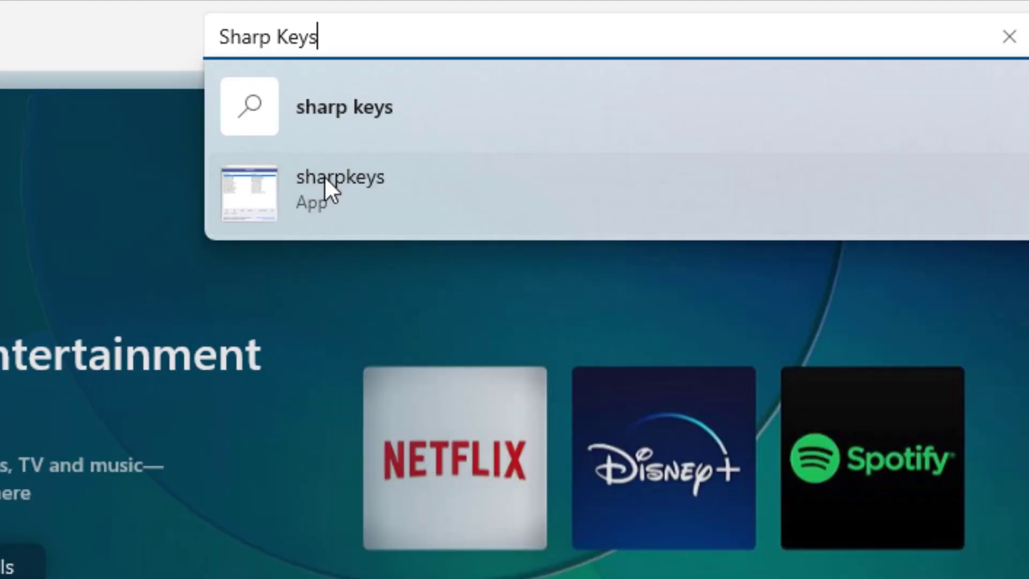
{"action": "left_click", "coordinate": [323, 176]}
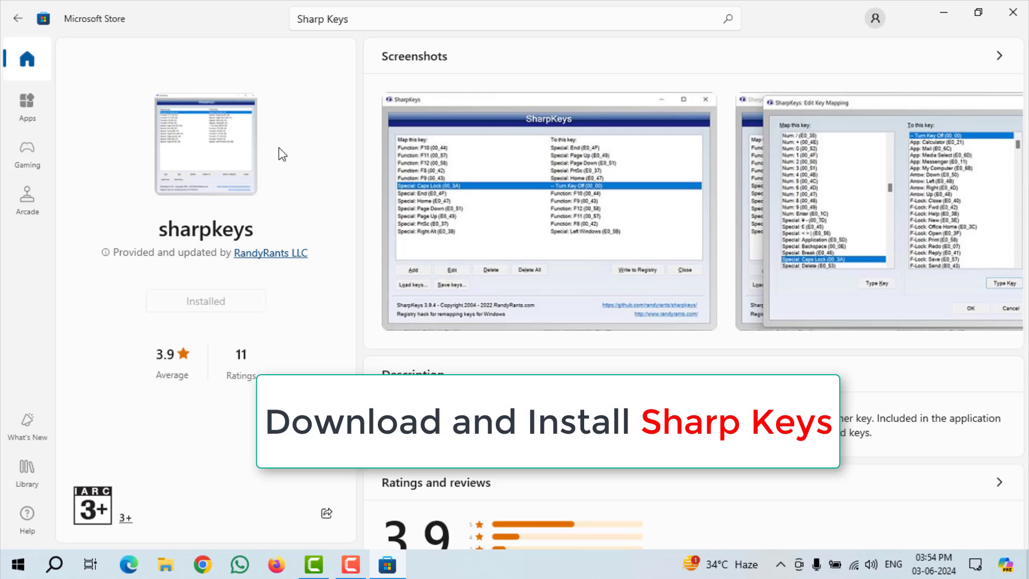
{"action": "left_click", "coordinate": [1005, 14]}
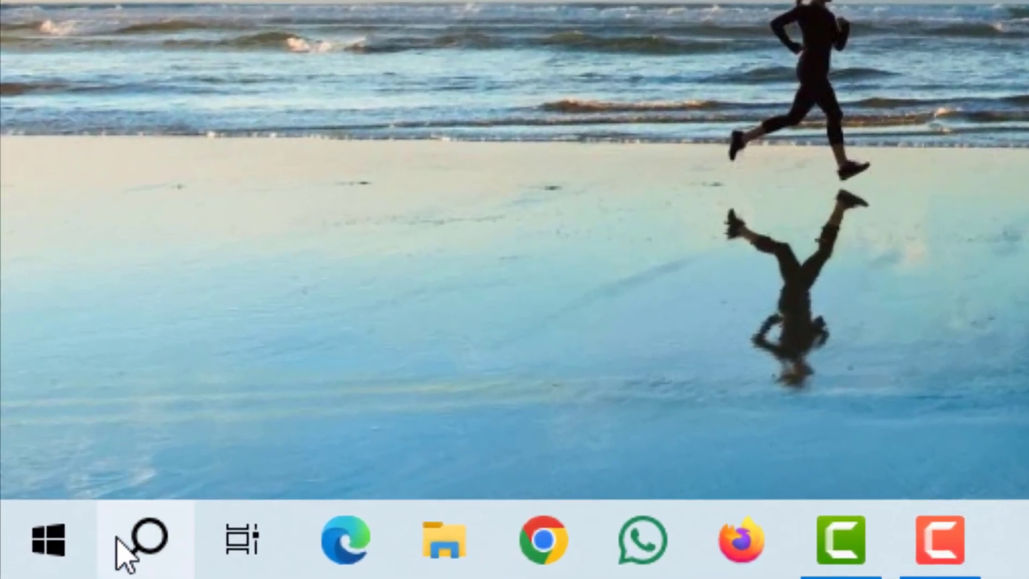
- Search Windows for "Sharp Keys" and run SharpKeys as administrator
{"action": "left_click", "coordinate": [119, 540]}
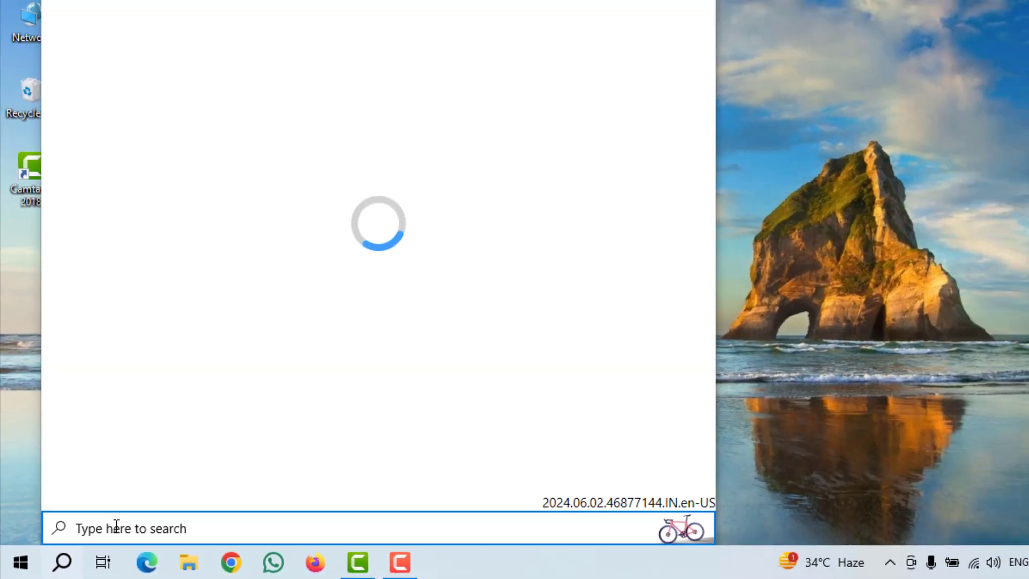
{"action": "type", "text": "Sha"}
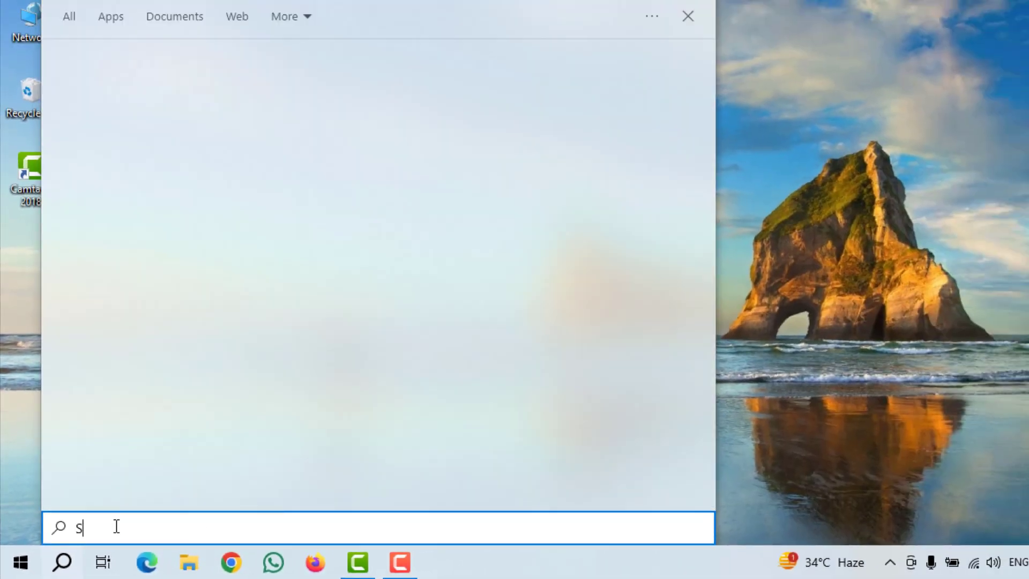
{"action": "type", "text": "rp Keys"}
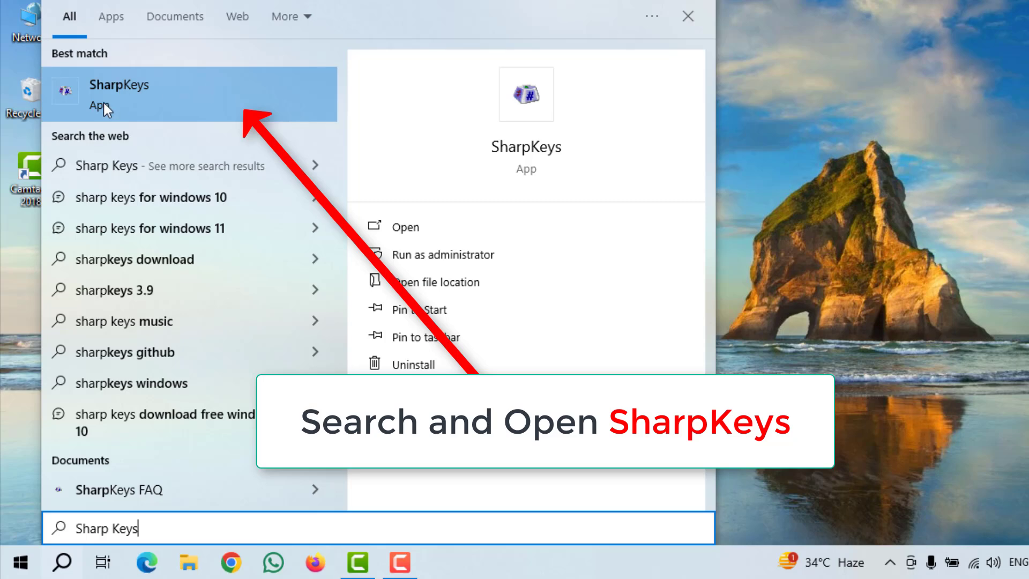
{"action": "right_click", "coordinate": [214, 90]}
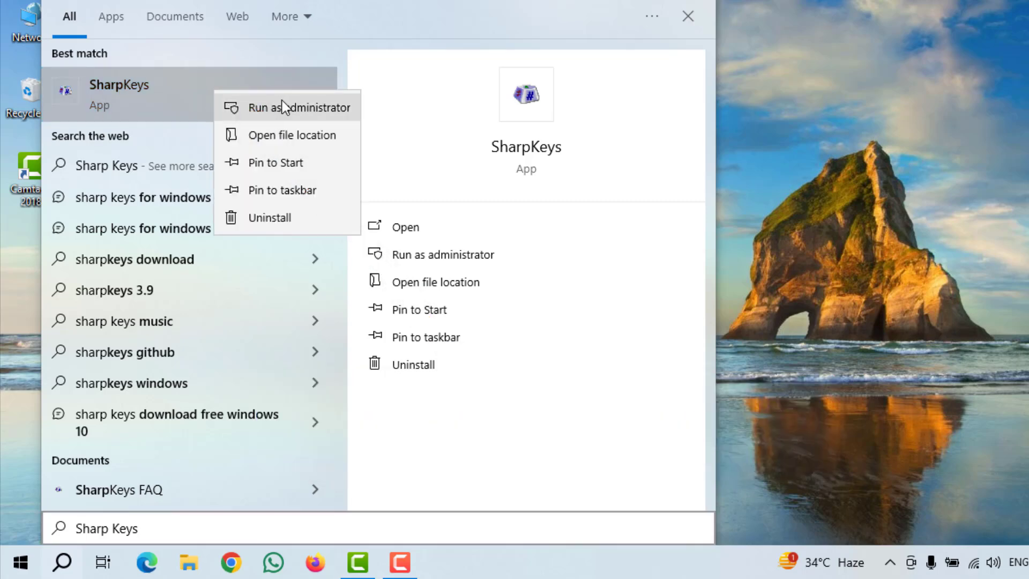
{"action": "left_click", "coordinate": [282, 102]}
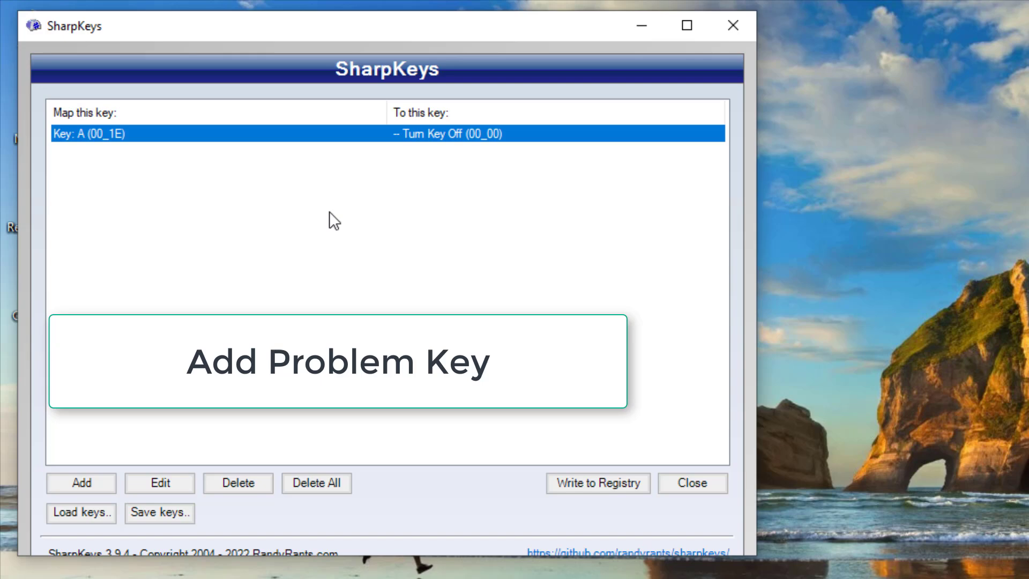
- Add a new key mapping that sets the C key to Turn Key Off, detecting the key by typing it
{"action": "key", "text": "shift+Tab"}
{"action": "key", "text": "shift+Tab"}
{"action": "key", "text": "shift+Tab"}
{"action": "key", "text": "shift+Tab"}
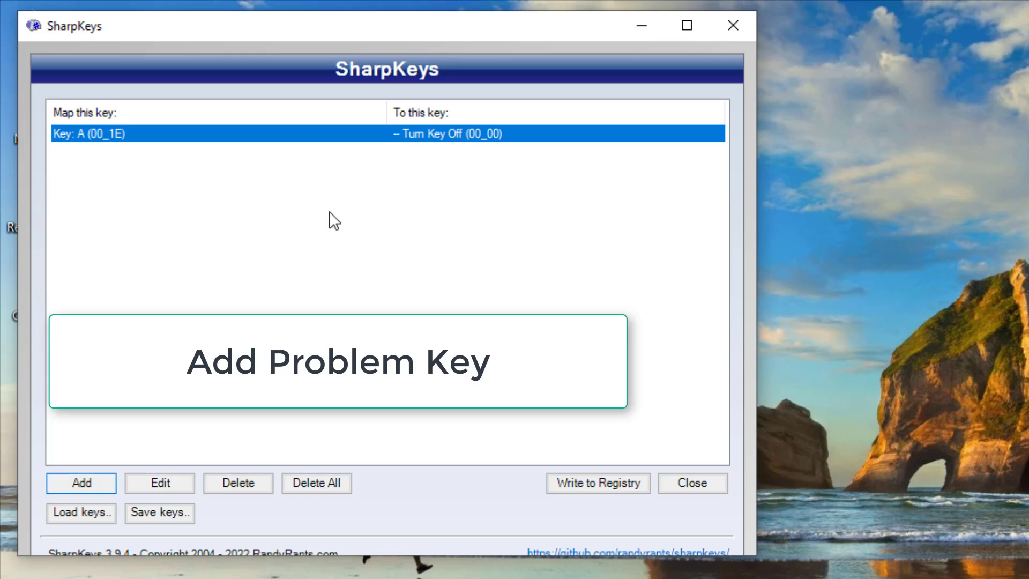
{"action": "key", "text": "Return"}
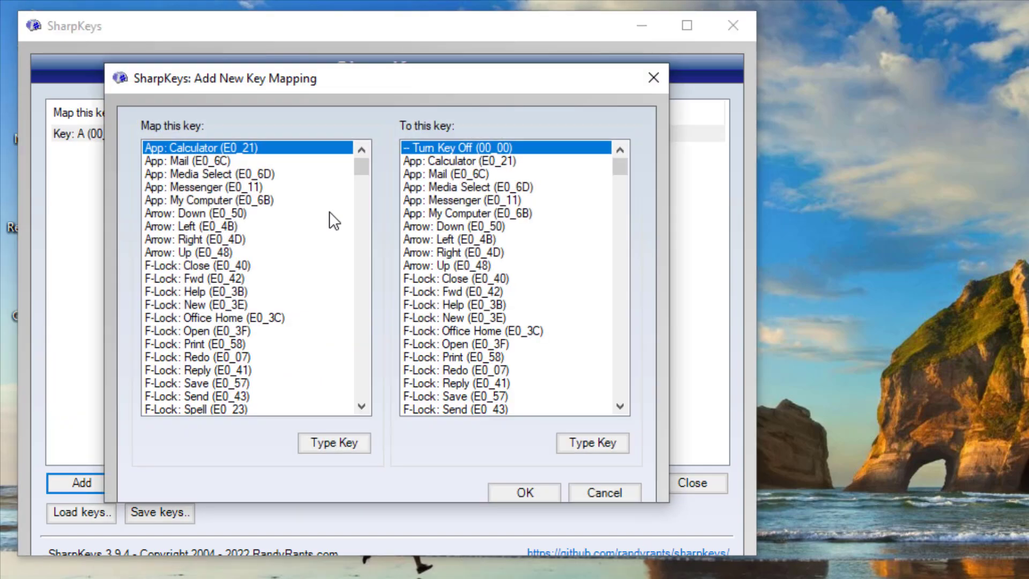
{"action": "key", "text": "Tab"}
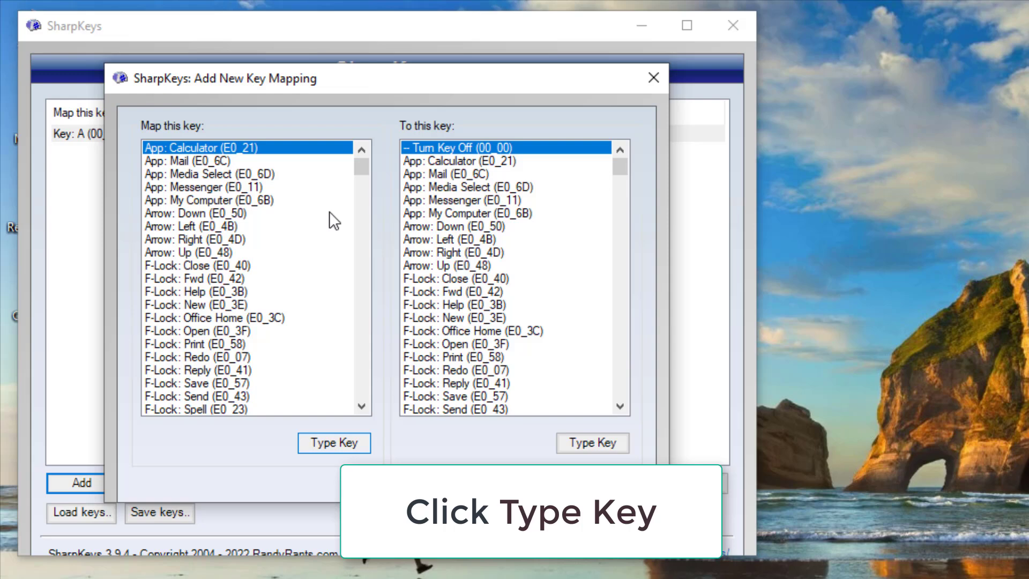
{"action": "key", "text": "Return"}
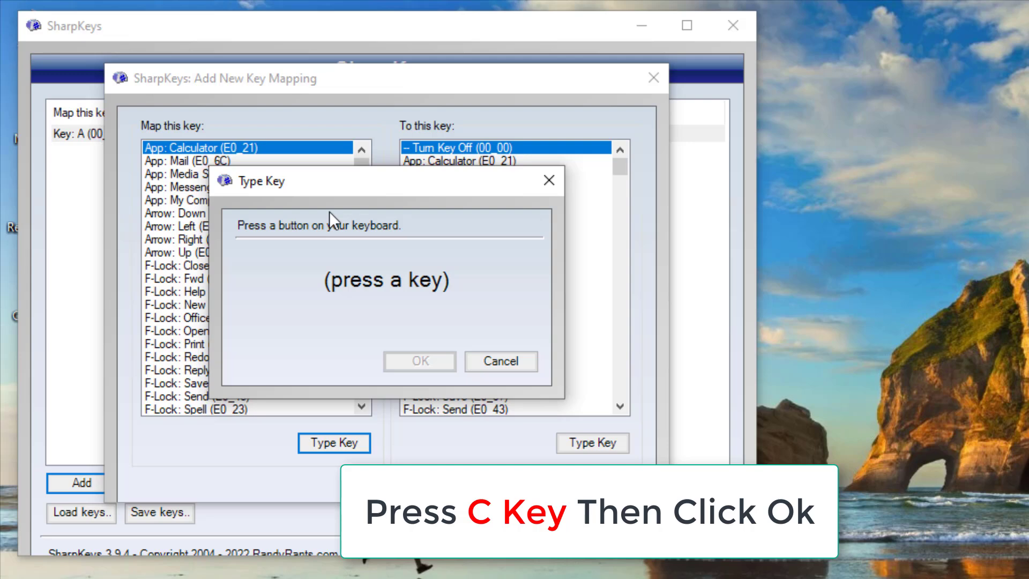
{"action": "key", "text": "c"}
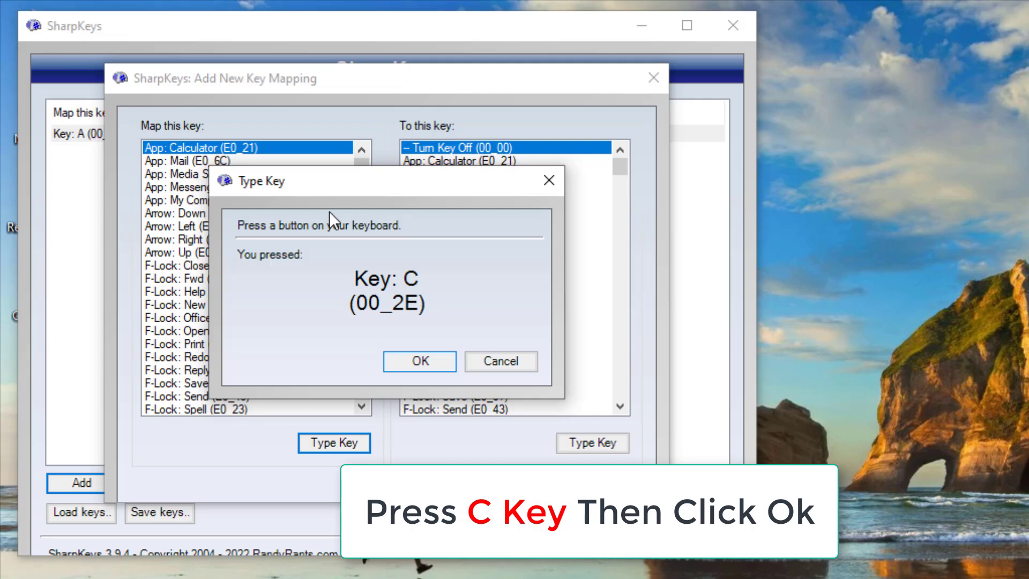
{"action": "key", "text": "Return"}
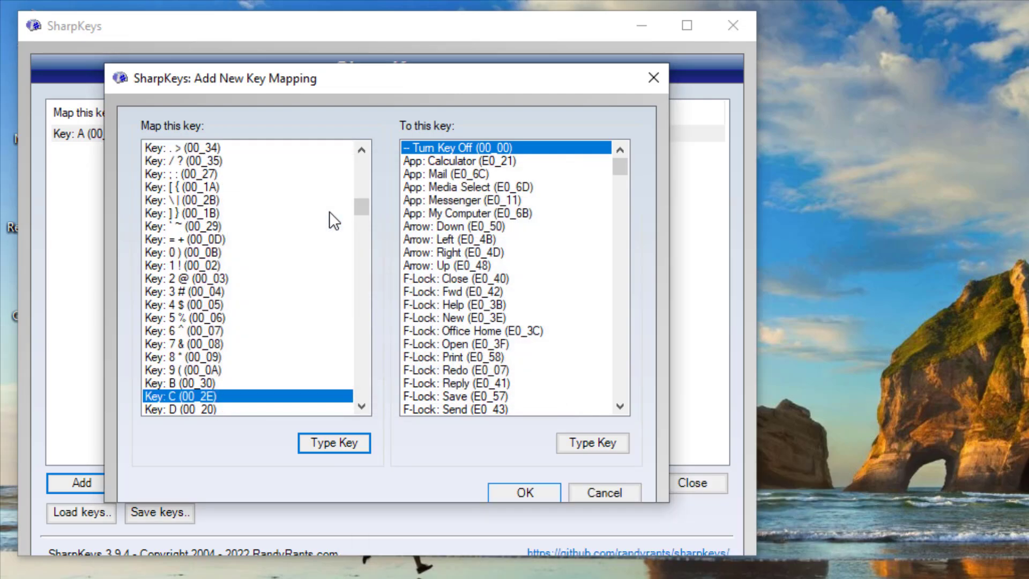
{"action": "key", "text": "Return"}
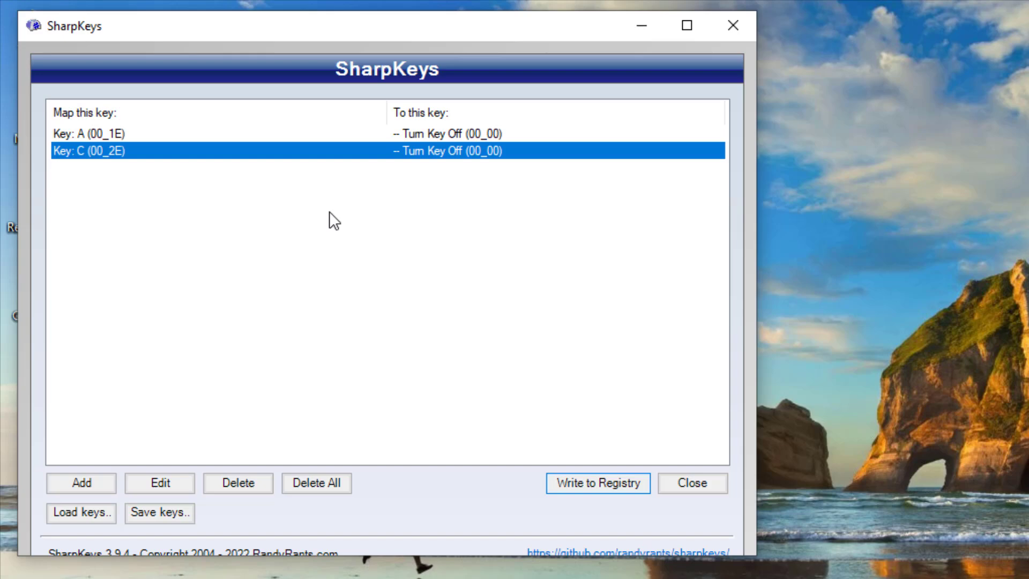
- Write the key mappings to the registry and close SharpKeys
{"action": "key", "text": "Return"}
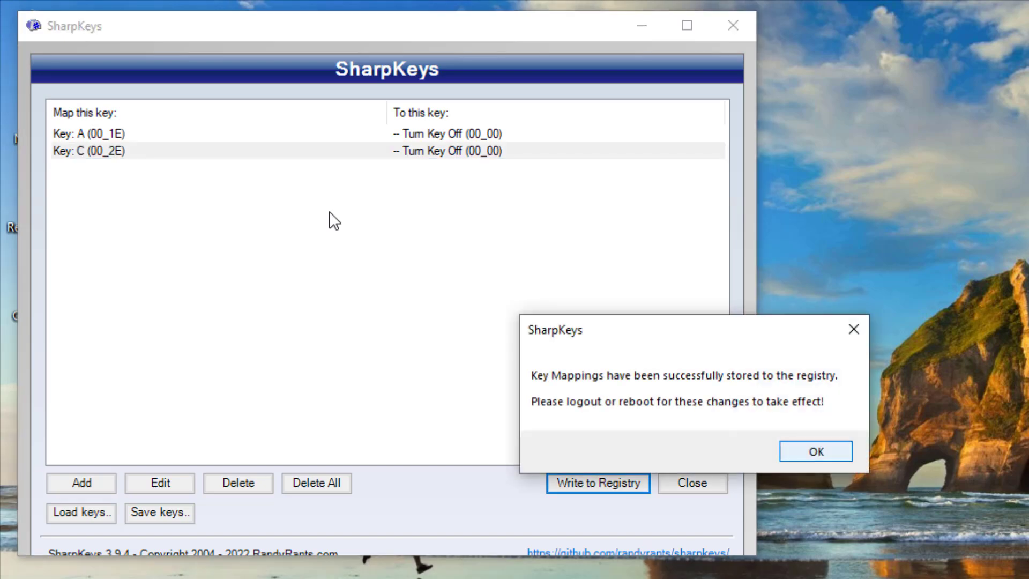
{"action": "key", "text": "Return"}
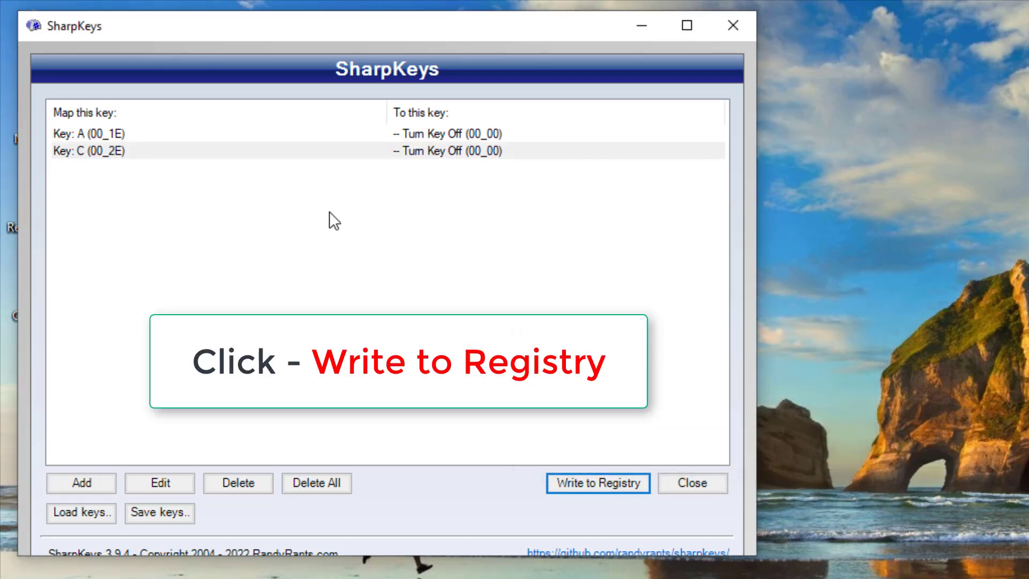
{"action": "key", "text": "alt+F4"}
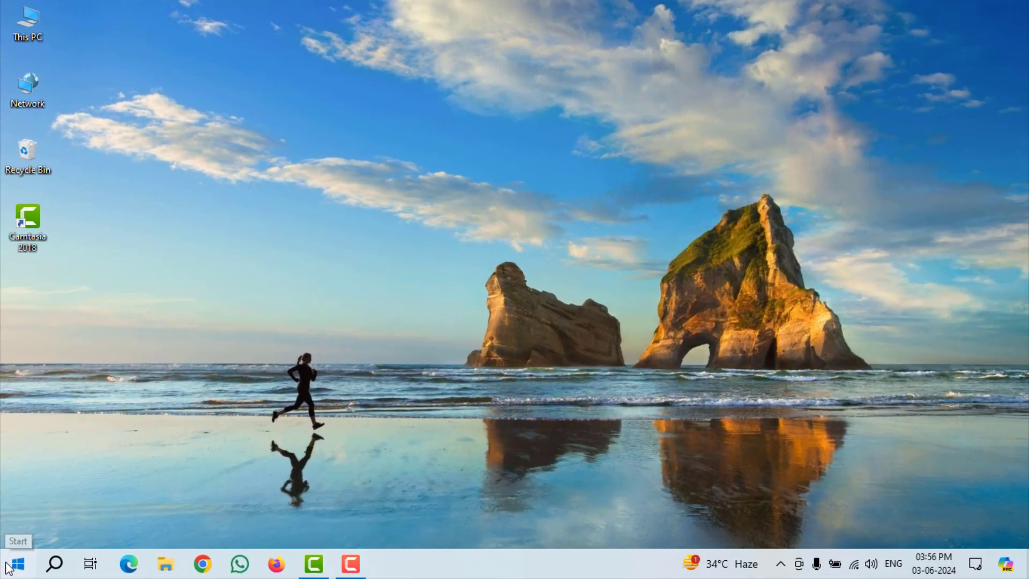
- Bring up the Windows power options for restarting the computer
{"action": "left_click", "coordinate": [16, 563]}
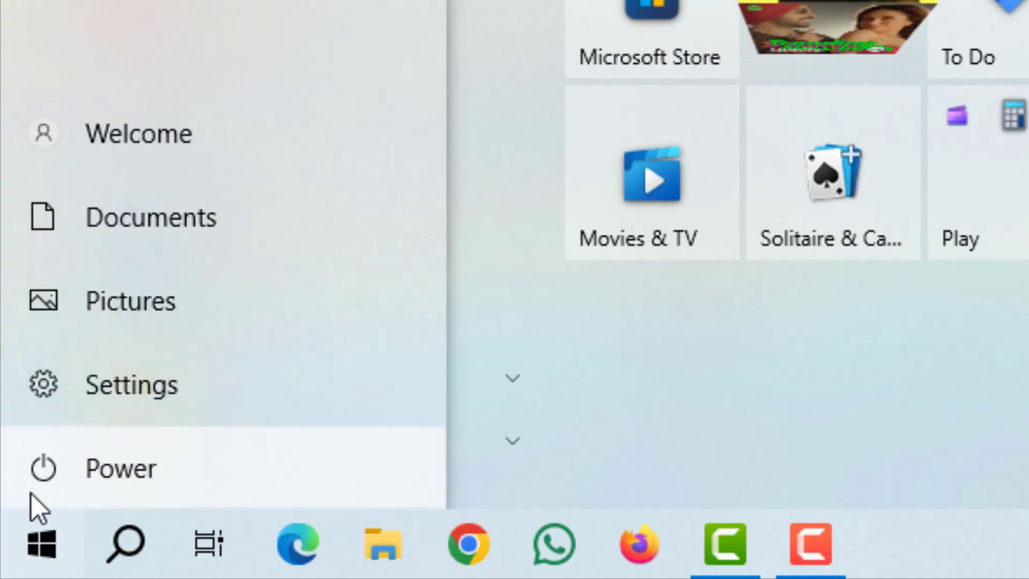
{"action": "left_click", "coordinate": [14, 537]}
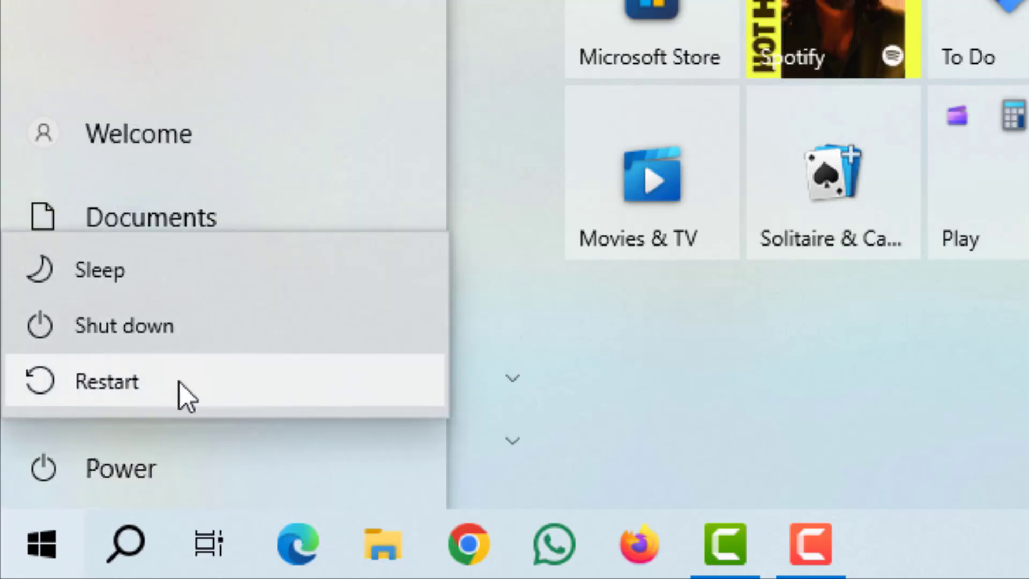